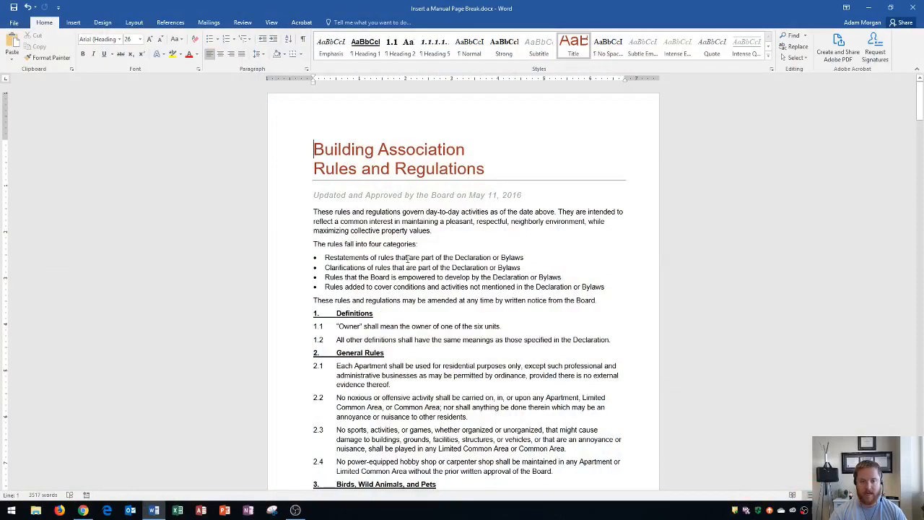
Step: Look through the rules document to examine where automatic page breaks split the sections, especially section 3 across pages 1 and 2
scroll(401, 235, "down", 10)
scroll(404, 233, "down", 11)
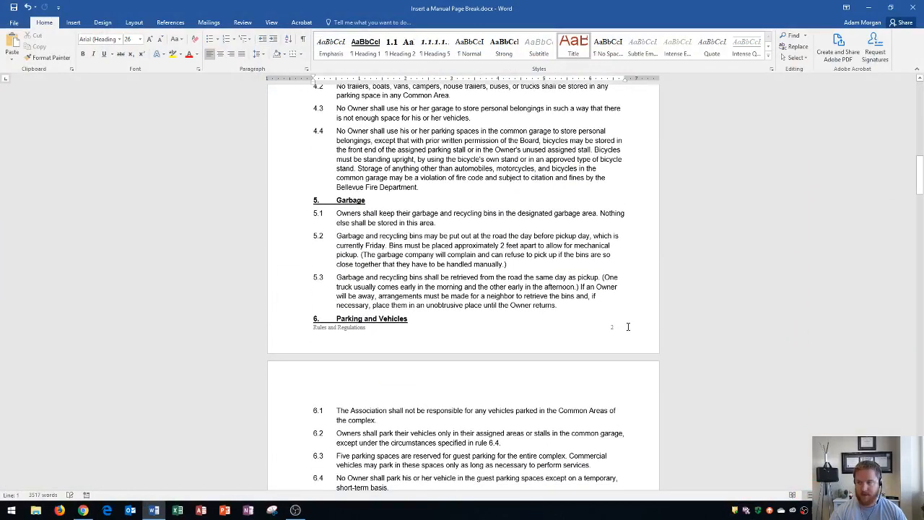
scroll(624, 299, "down", 16)
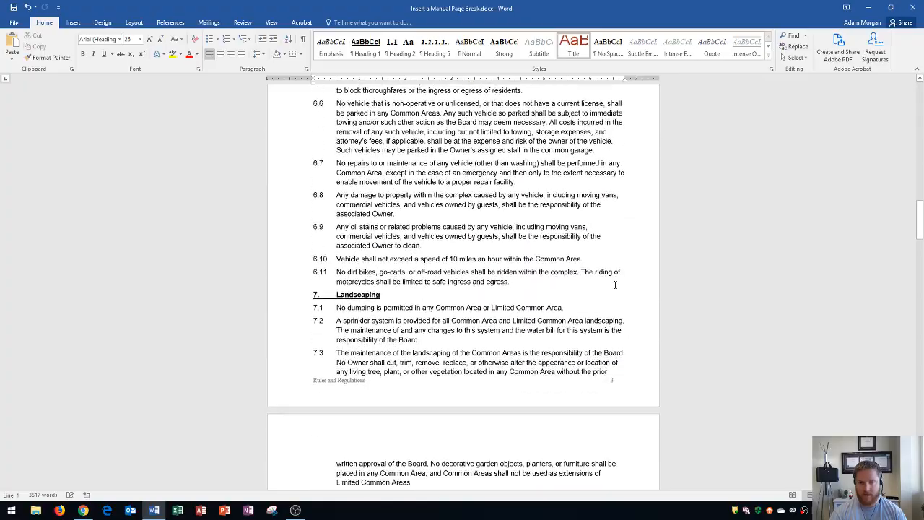
scroll(613, 285, "down", 18)
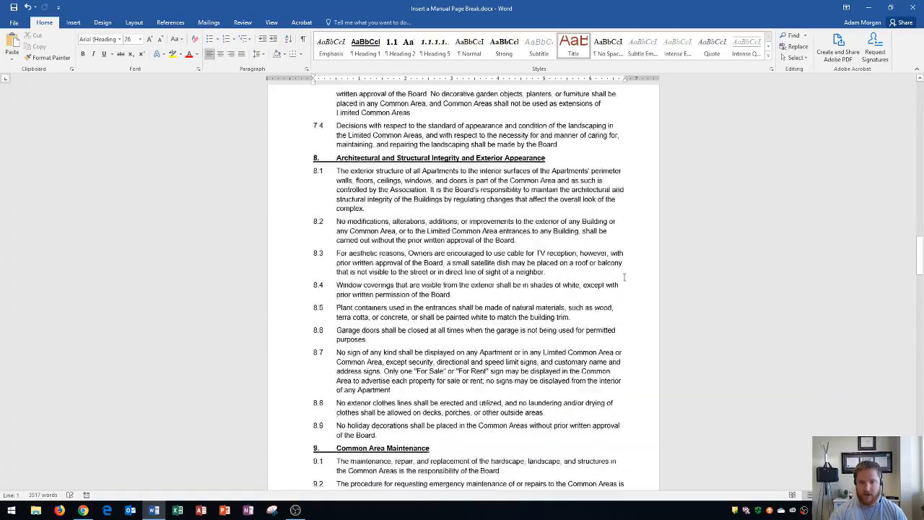
scroll(624, 274, "down", 9)
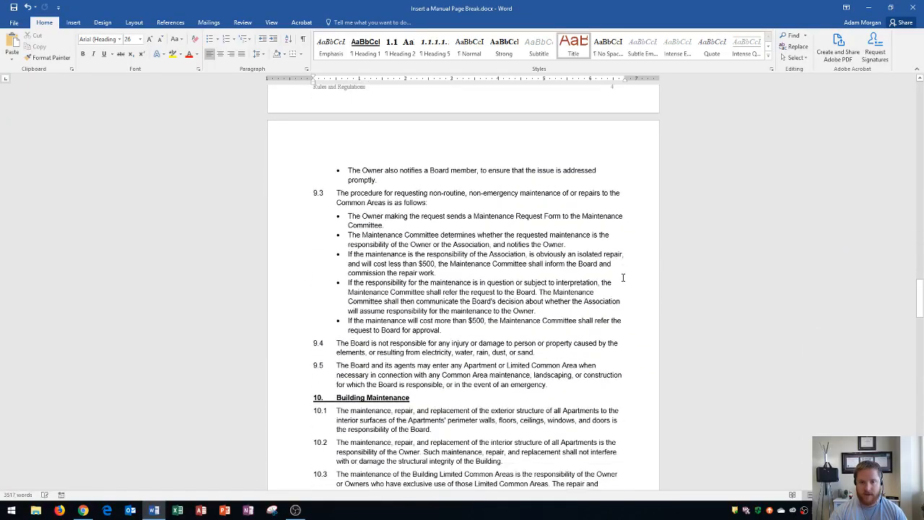
left_click_drag(917, 328, 913, 101)
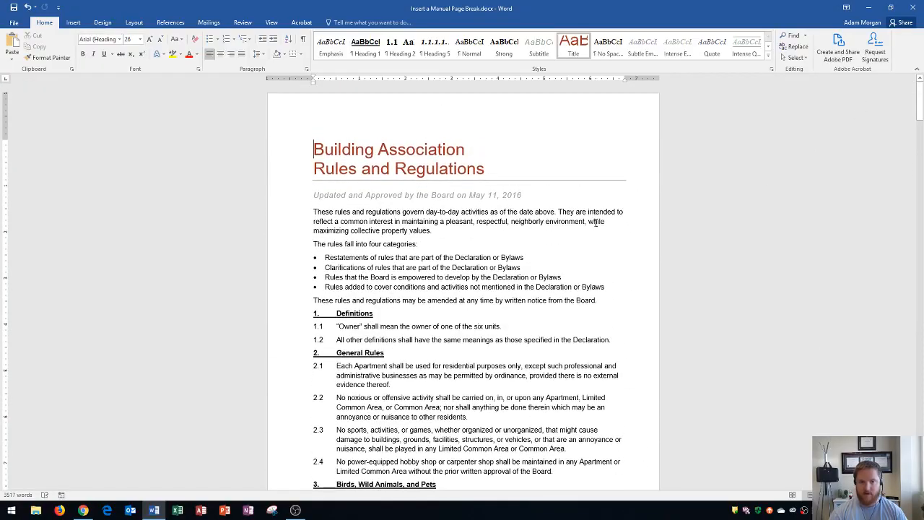
scroll(339, 257, "down", 6)
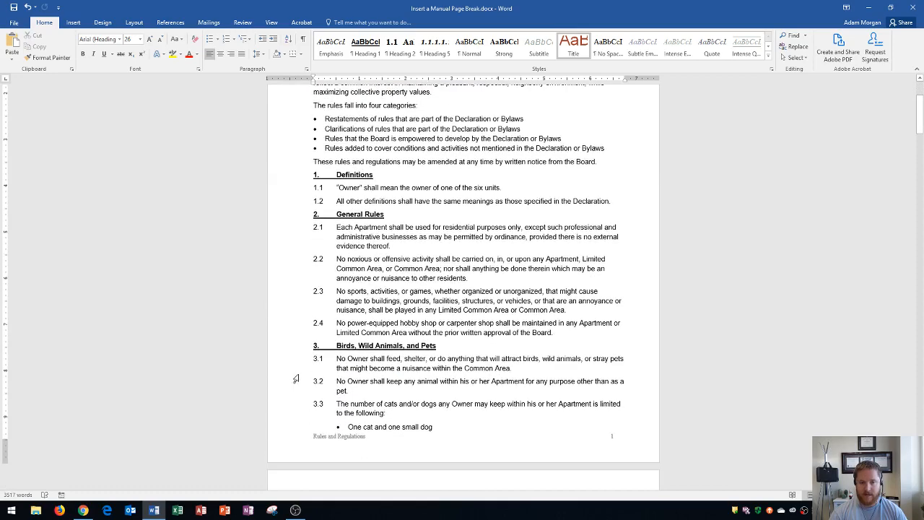
scroll(379, 387, "down", 2)
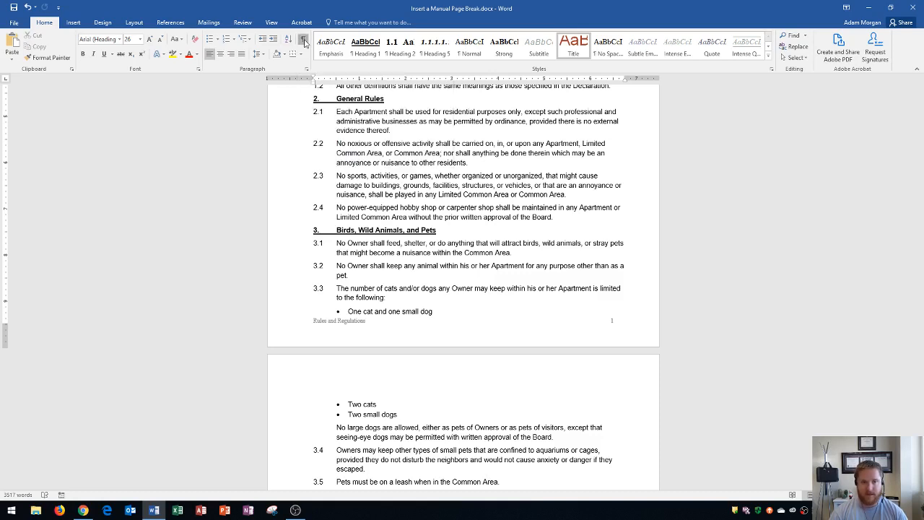
Step: Show the formatting marks and examine them from the title down to section 3 at the end of page 1
left_click(304, 42)
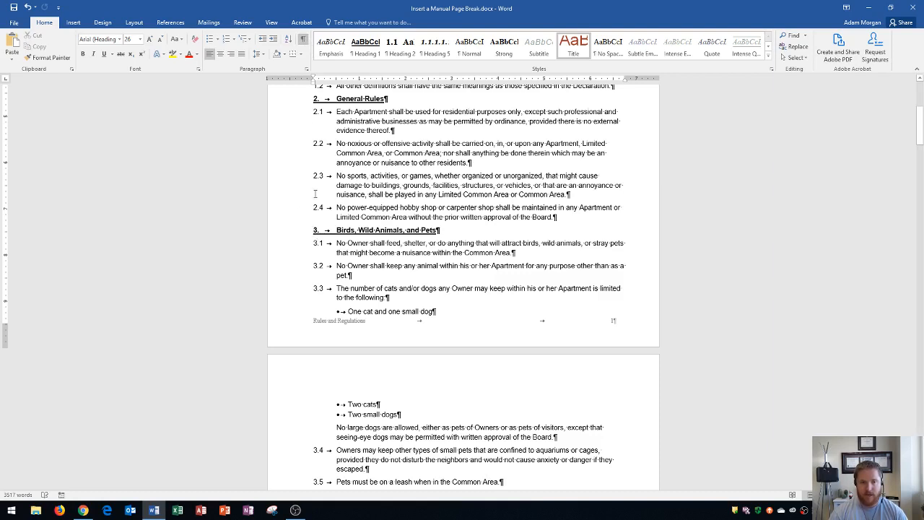
scroll(314, 194, "up", 6)
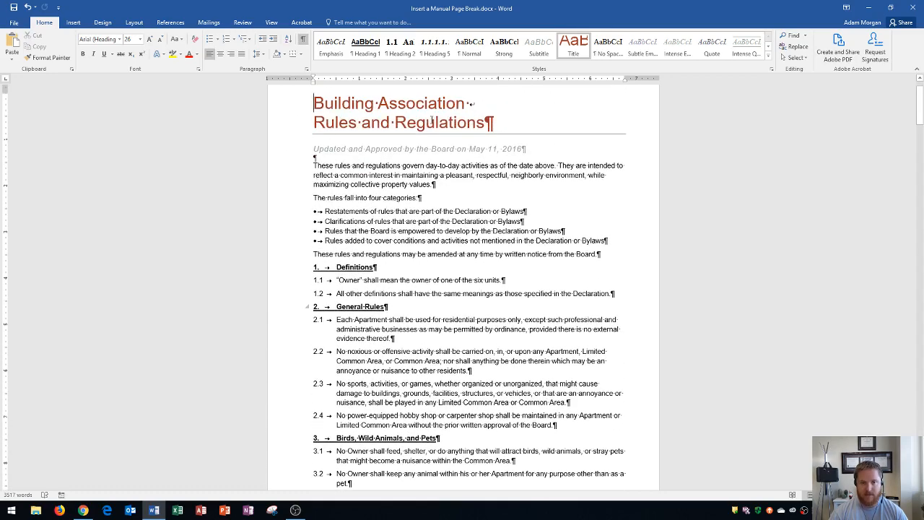
scroll(391, 142, "down", 3)
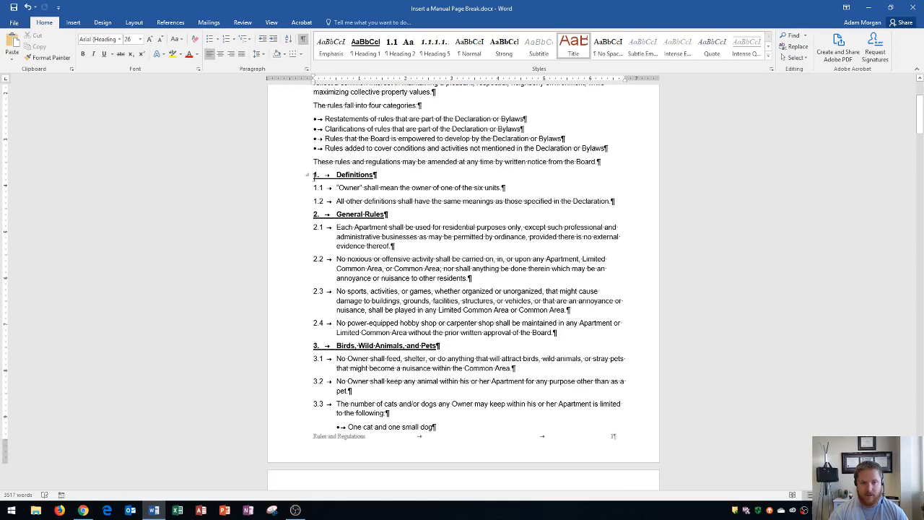
scroll(316, 216, "down", 6)
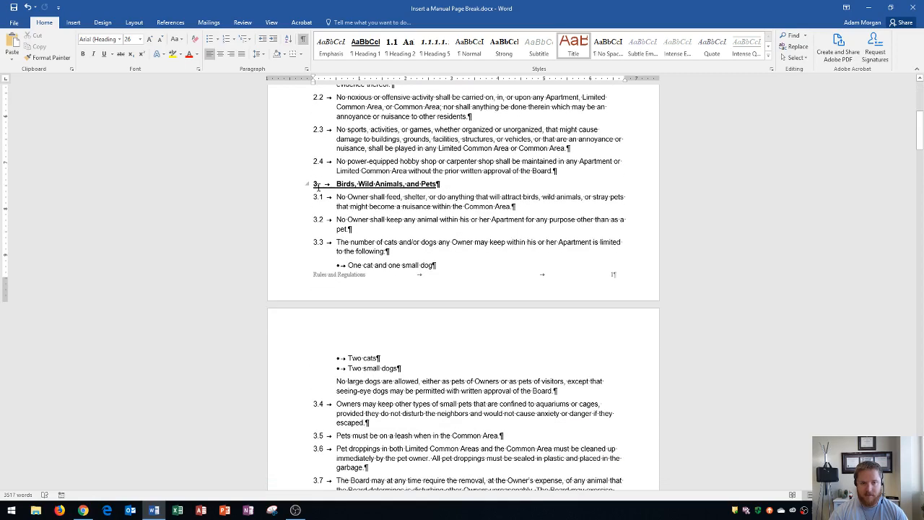
scroll(310, 393, "down", 1)
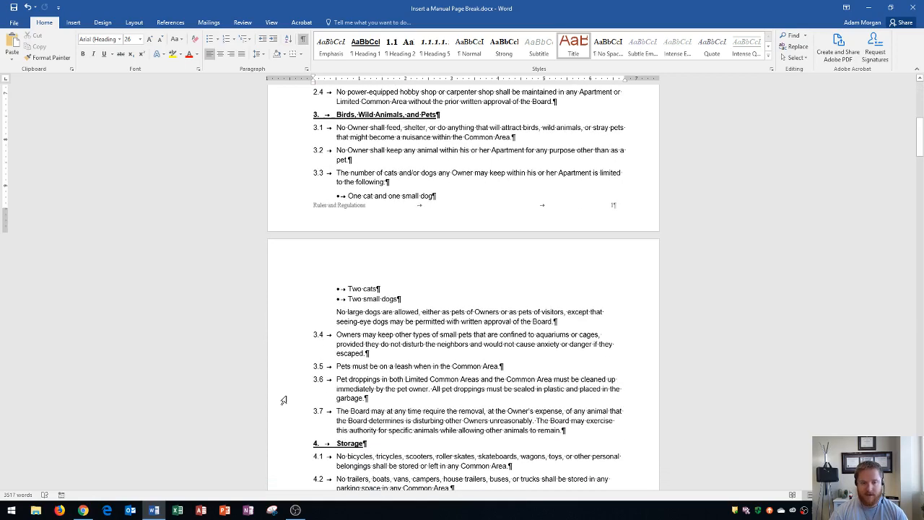
scroll(309, 275, "up", 3)
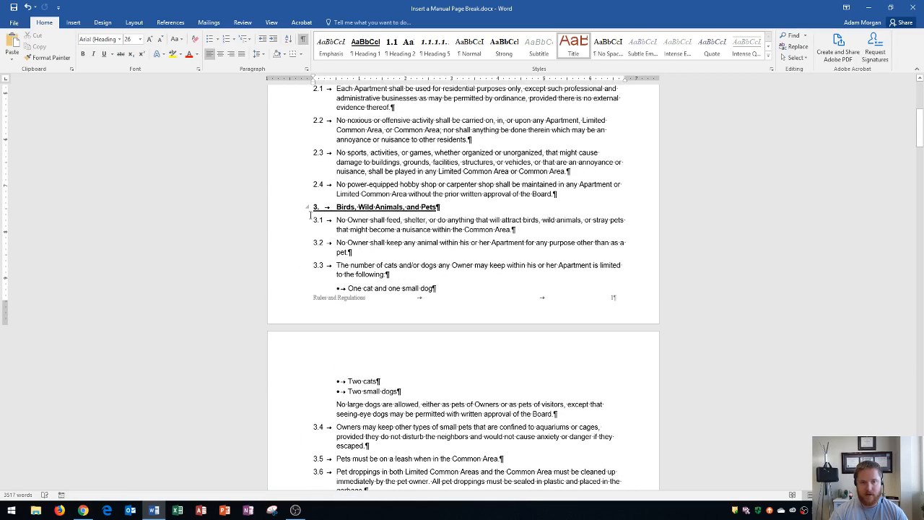
Step: Insert a page break directly before the heading "3. Birds, Wild Animals, and Pets" so that section starts on a new page
left_click(315, 207)
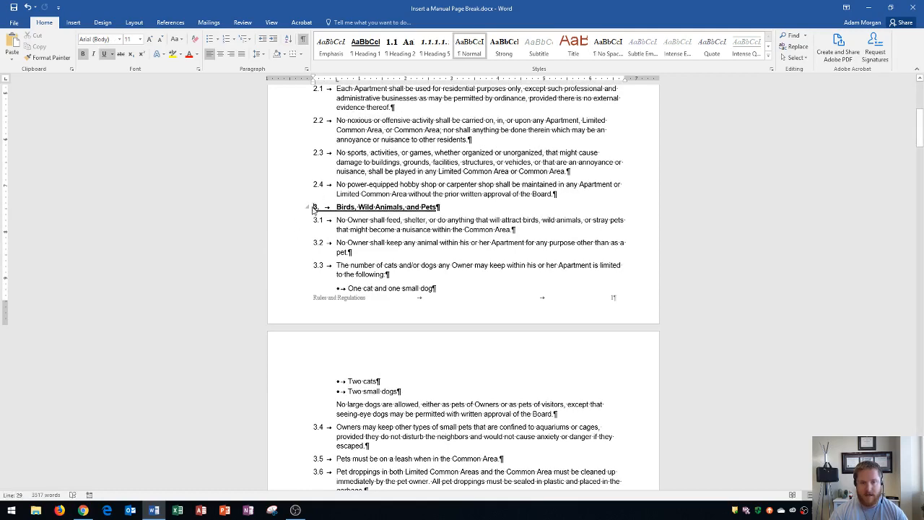
scroll(300, 220, "up", 5, "ctrl")
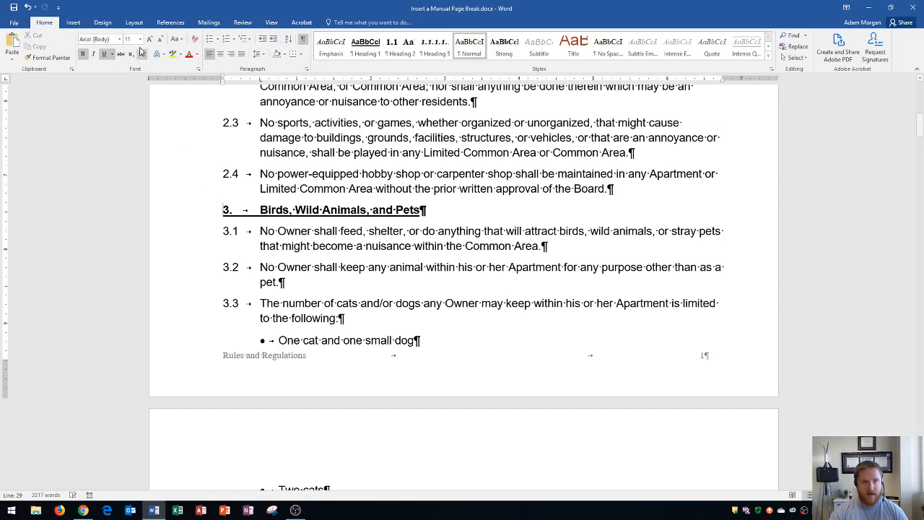
left_click(135, 22)
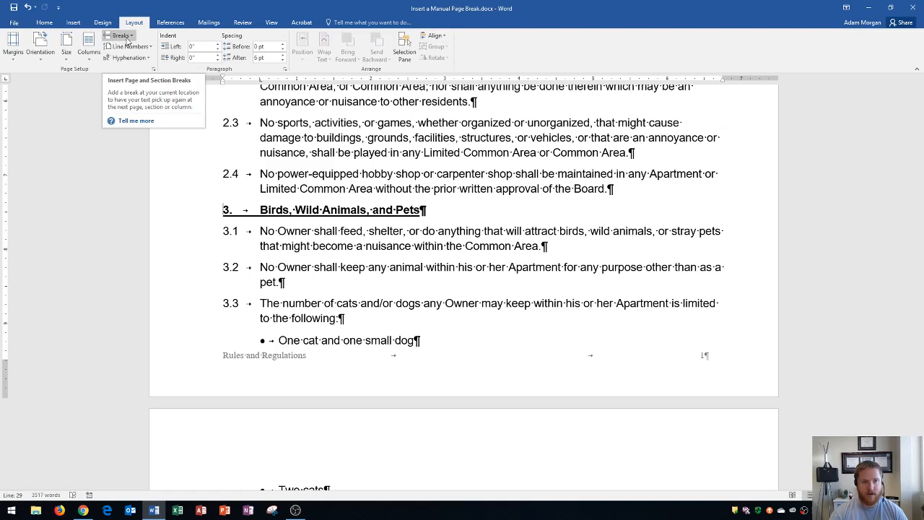
left_click(127, 38)
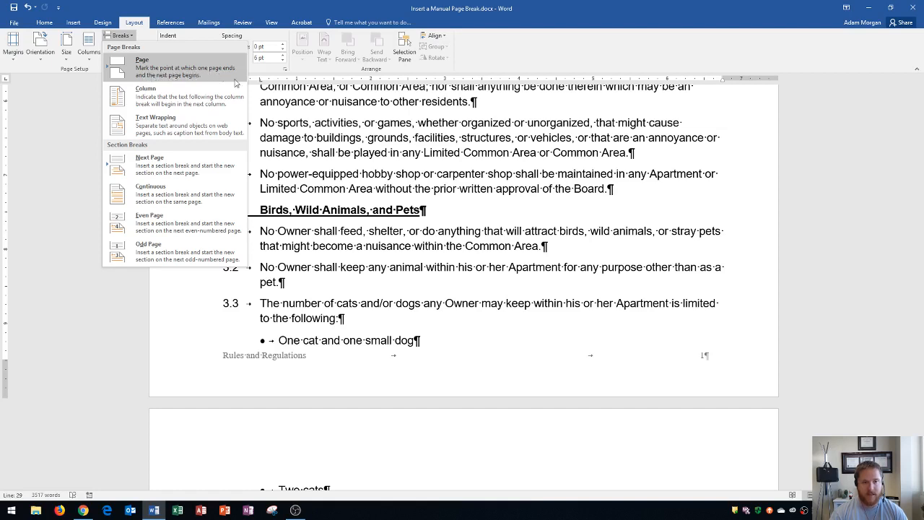
left_click(313, 202)
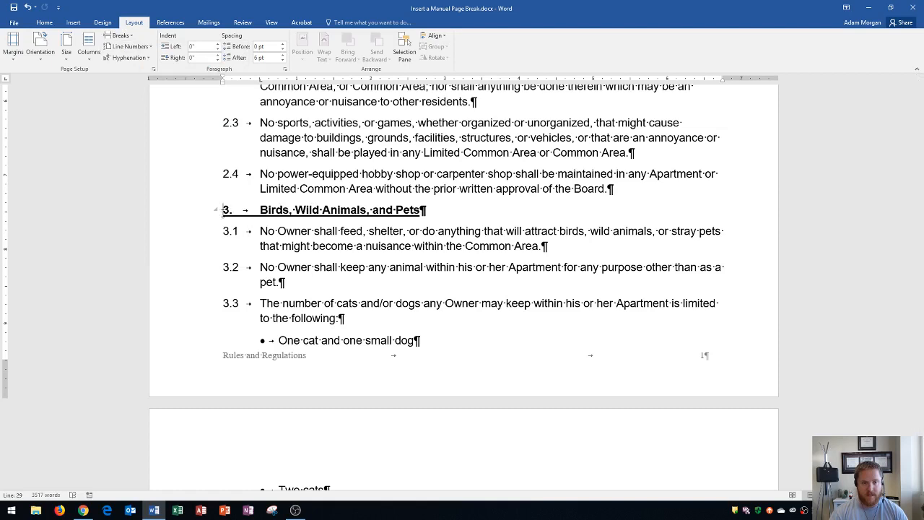
left_click(121, 37)
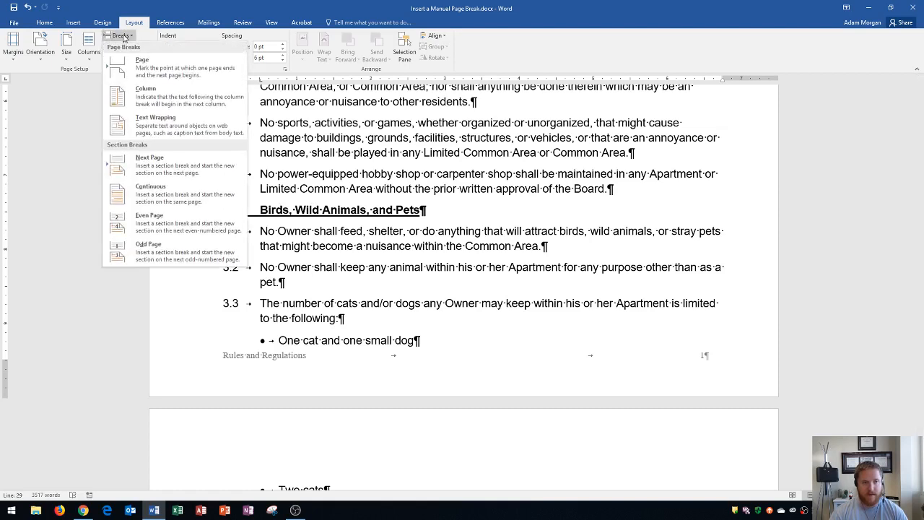
left_click(153, 67)
scroll(211, 214, "down", 1)
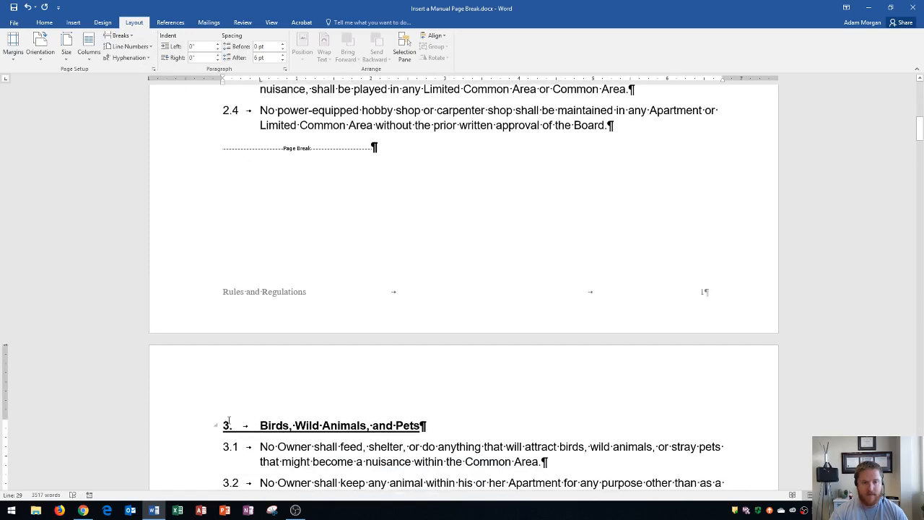
left_click(229, 421)
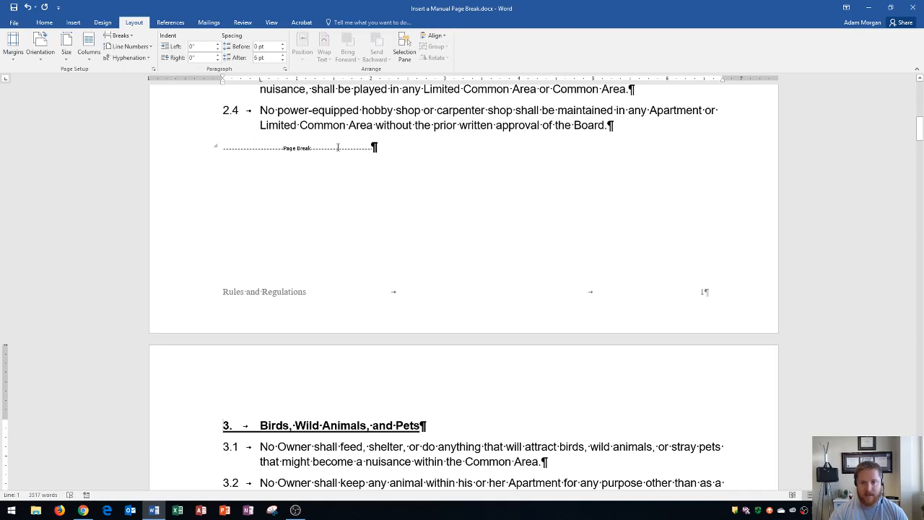
Step: Add a line reading "2.5" after rule 2.4, followed by two blank lines above the page break
left_click(614, 126)
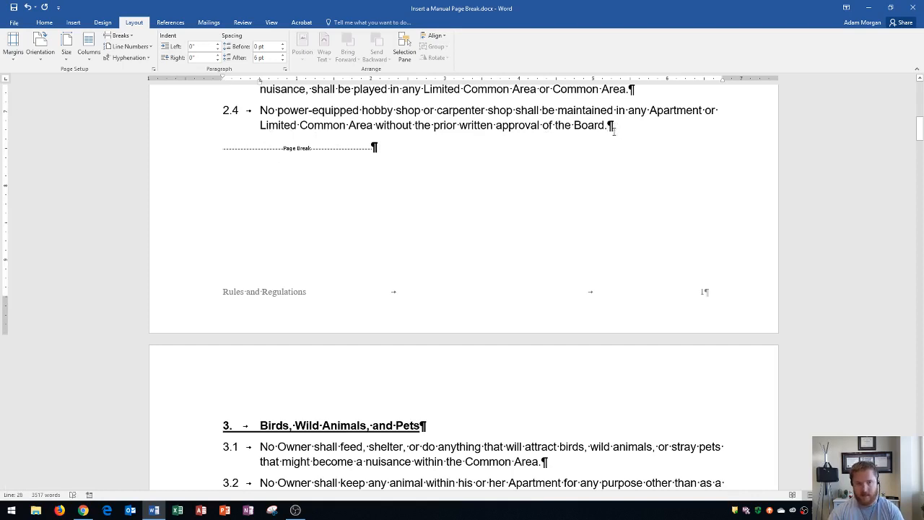
key("Return")
type("2.5")
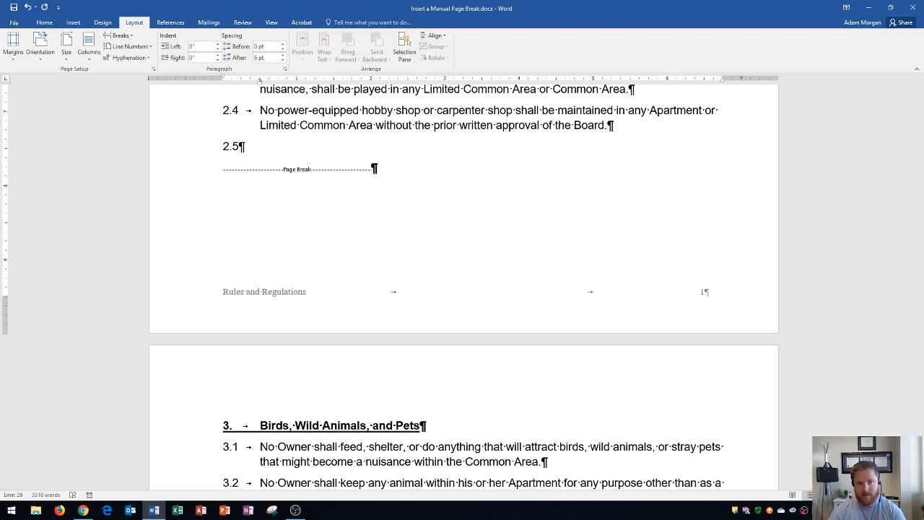
key("Return")
key("Return")
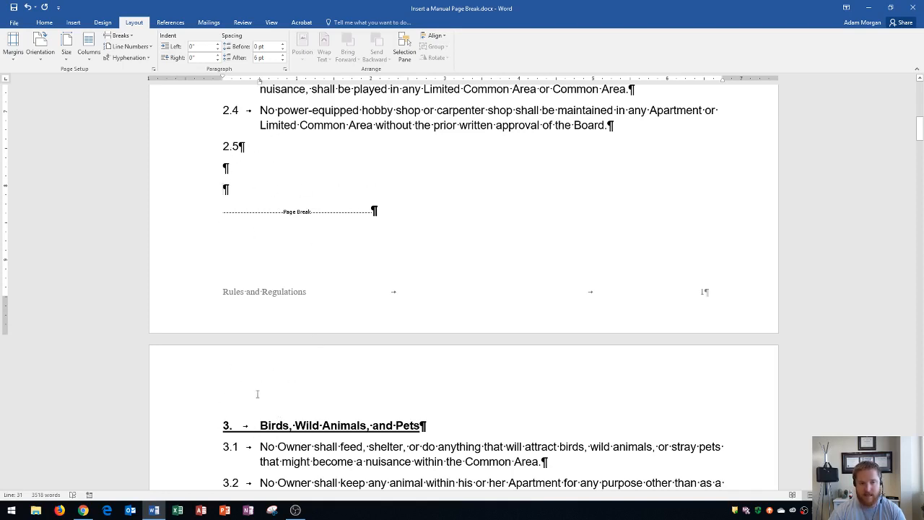
Step: Delete the blank lines, the manual page break and the "2.5" text between rule 2.4 and the section 3 heading
key("BackSpace")
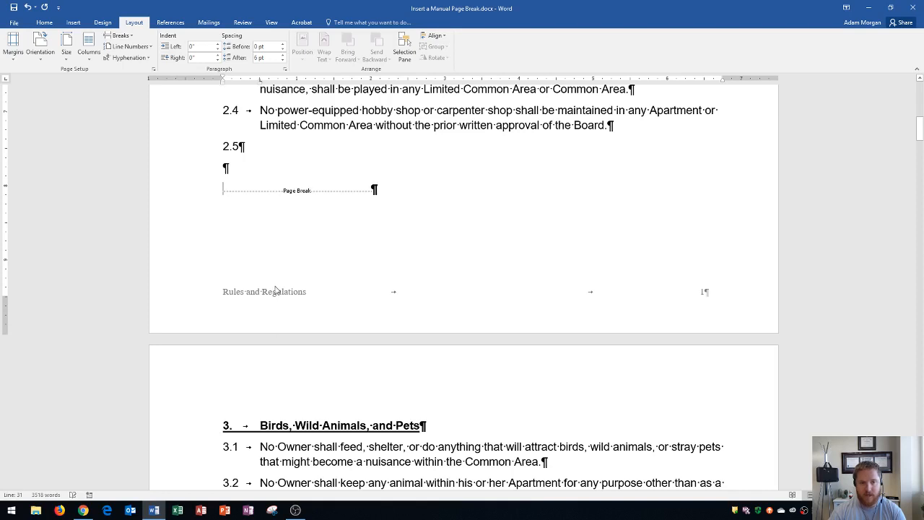
key("Delete")
key("BackSpace")
key("BackSpace")
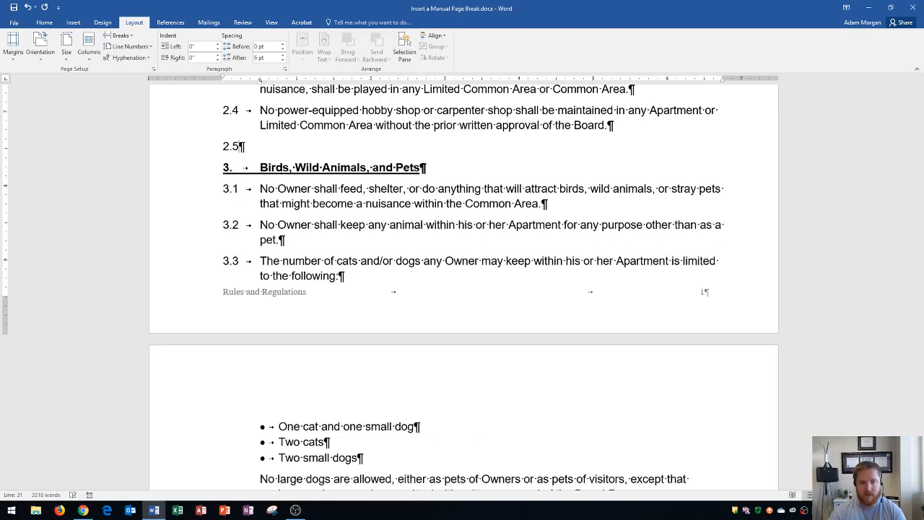
key("BackSpace")
key("BackSpace")
Step: Push the section 3 heading onto page 2 by adding empty paragraphs after rule 2.4 instead of a page break
key("Return")
key("Return")
key("Return")
key("Return")
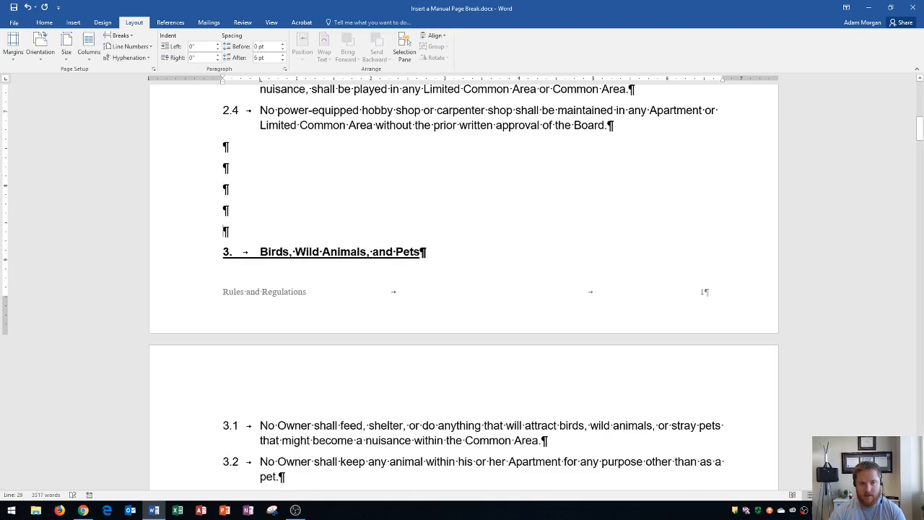
key("Return")
key("Return")
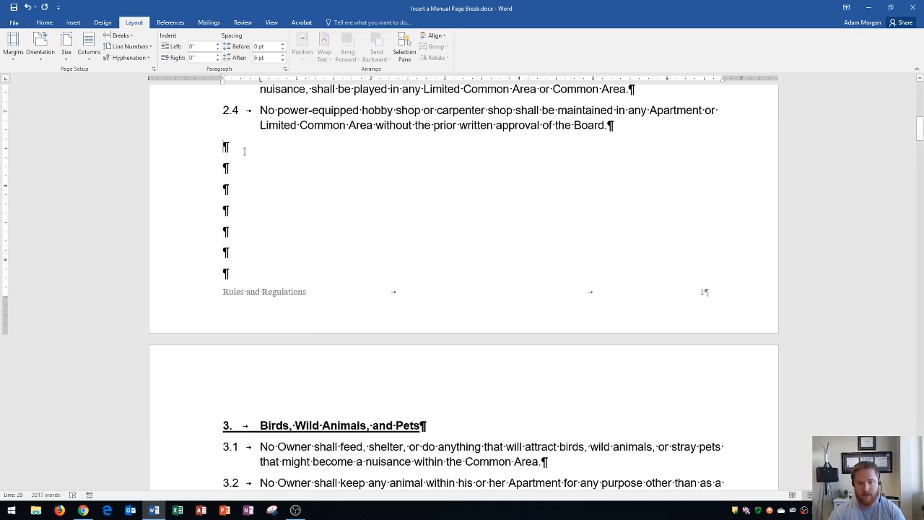
Step: Enter the test text "sdfasfdadsf" in the first empty paragraph below rule 2.4 and start a new line after it
left_click(245, 152)
type("sdfasfdadsf")
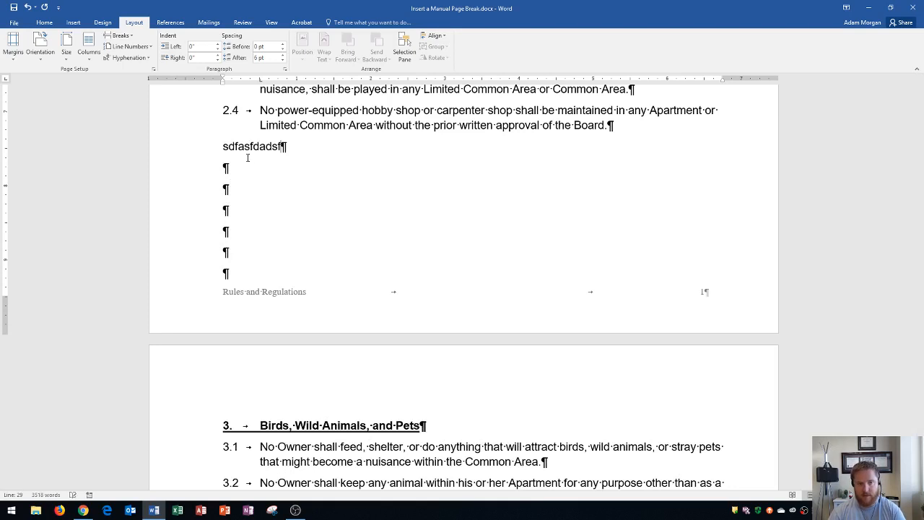
key("Return")
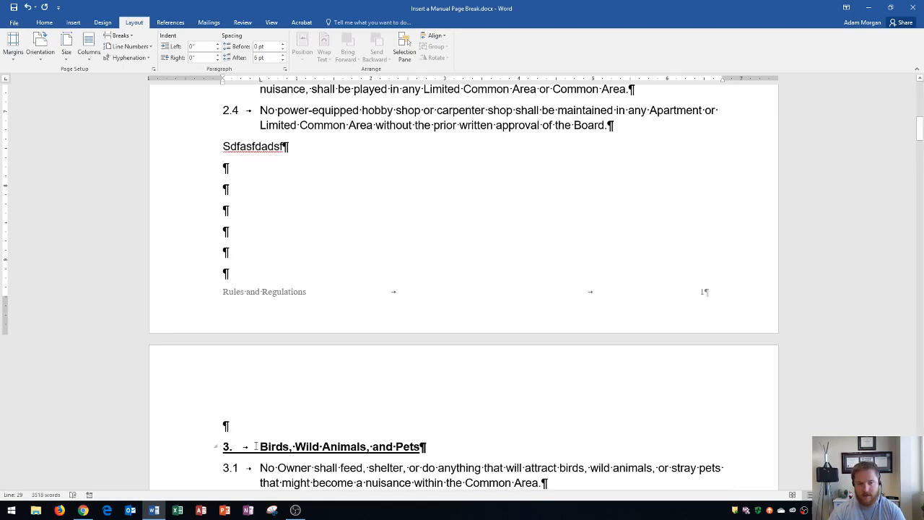
Step: Undo the test text and the added blank lines above section 3, down to a single empty paragraph
key("ctrl+z")
key("ctrl+z")
key("ctrl+z")
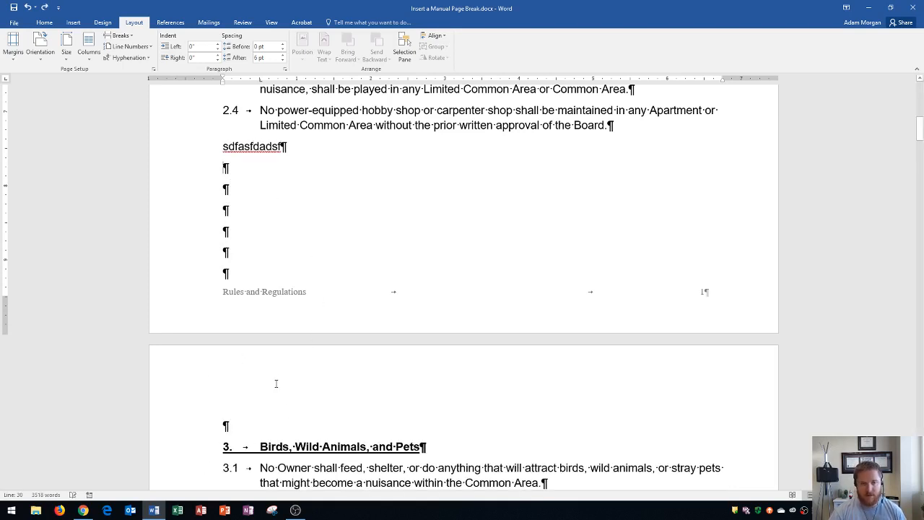
key("Delete")
key("Delete")
key("Delete")
key("Delete")
key("Delete")
key("Delete")
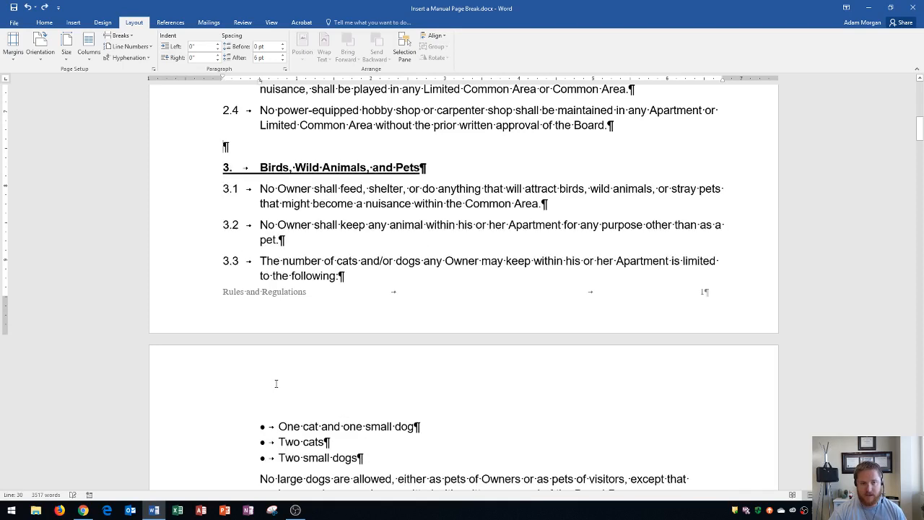
Step: Restore the "2.5" line, the two blank lines and the page break between rule 2.4 and section 3
type("2.5")
key("Return")
key("Return")
key("ctrl+Return")
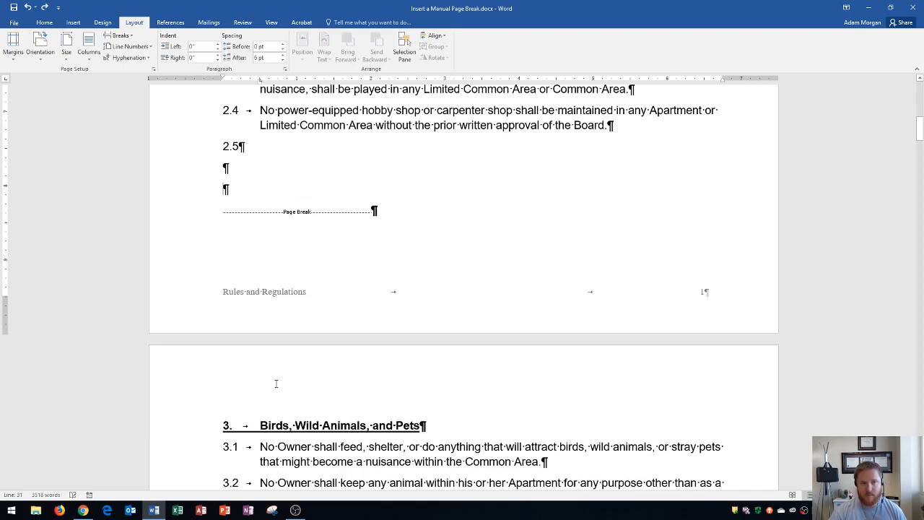
Step: Undo the "2.5" line, the blank lines and the page break so section 3 directly follows rule 2.4
key("ctrl+z")
key("ctrl+z")
key("ctrl+z")
key("ctrl+z")
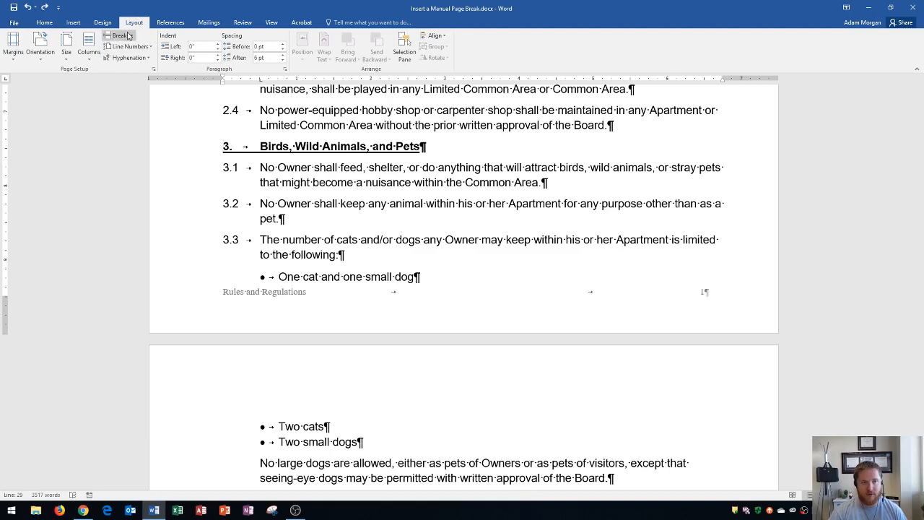
Step: Insert a page break again before the "3. Birds, Wild Animals, and Pets" heading
left_click(128, 36)
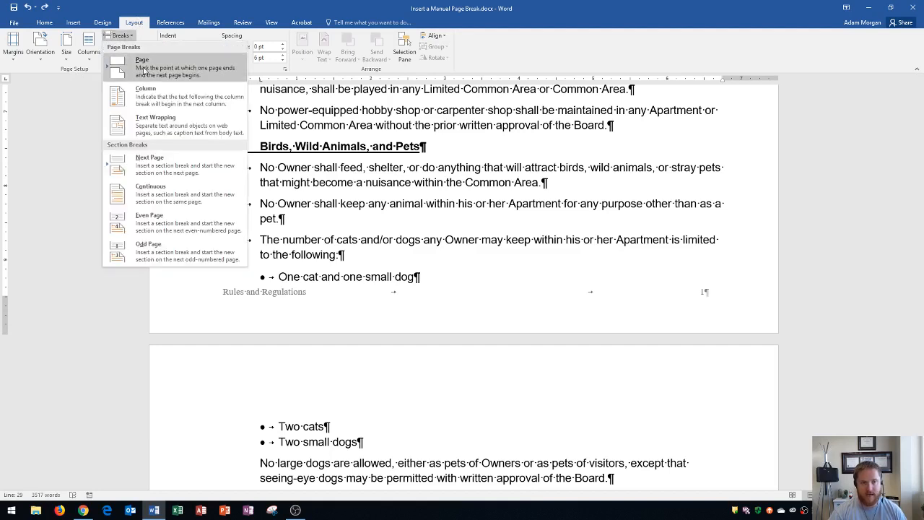
left_click(143, 70)
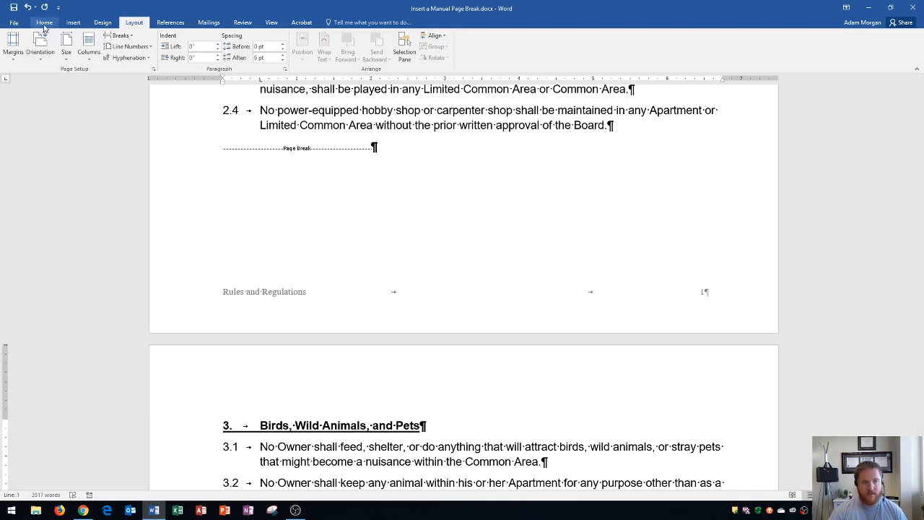
Step: Hide the formatting marks and check the page transition between rule 2.4 and section 3 without them
left_click(44, 26)
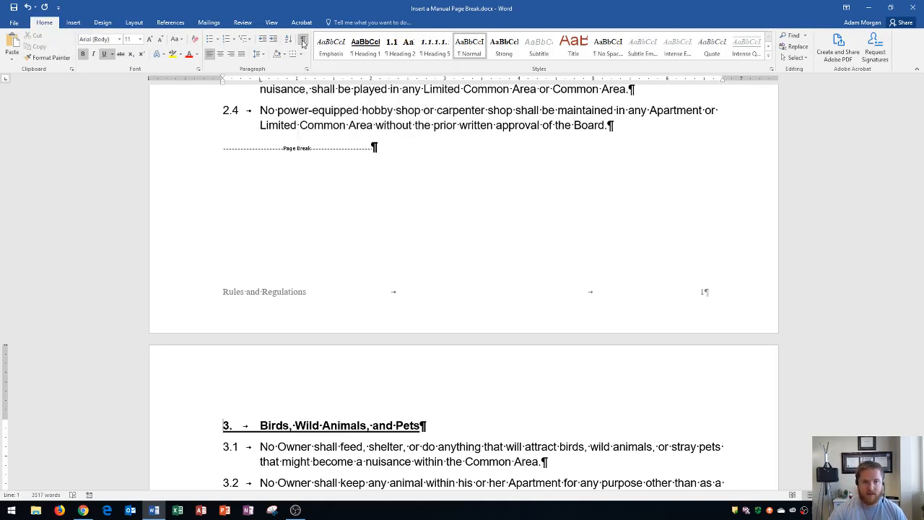
left_click(304, 43)
scroll(412, 212, "up", 1)
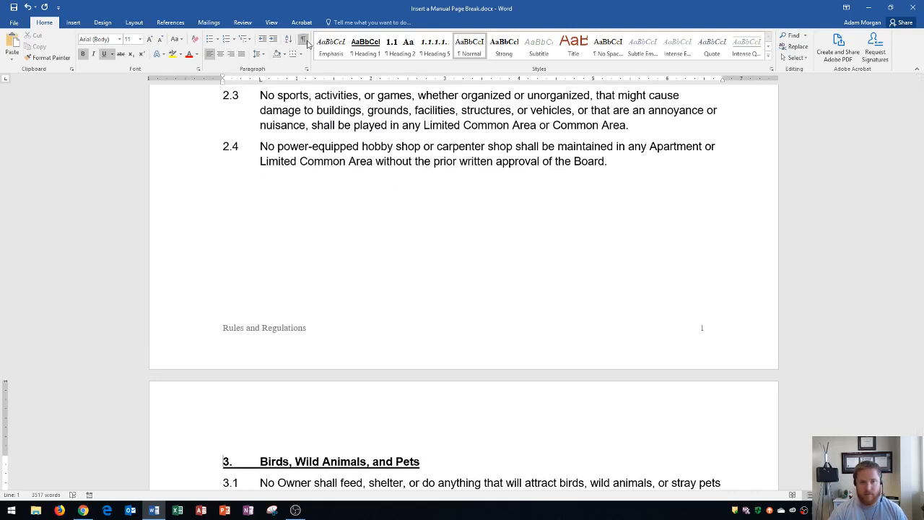
left_click(304, 40)
left_click(304, 40)
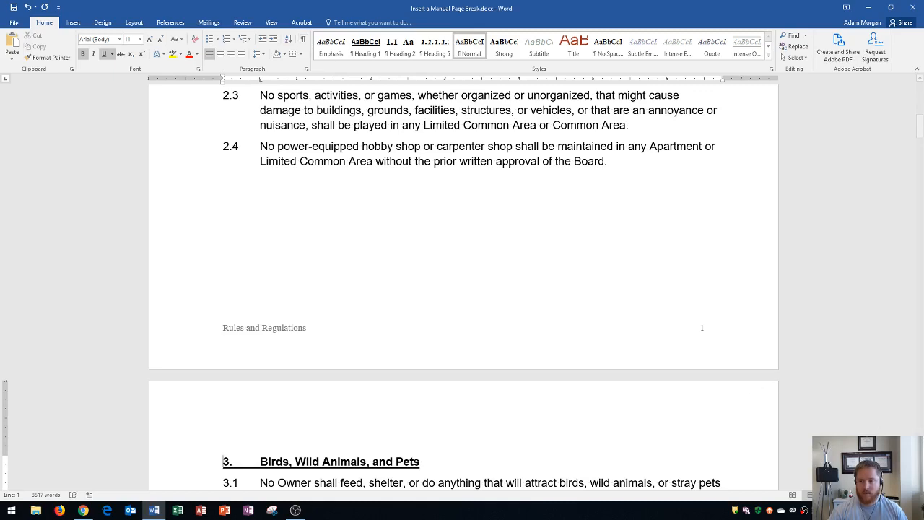